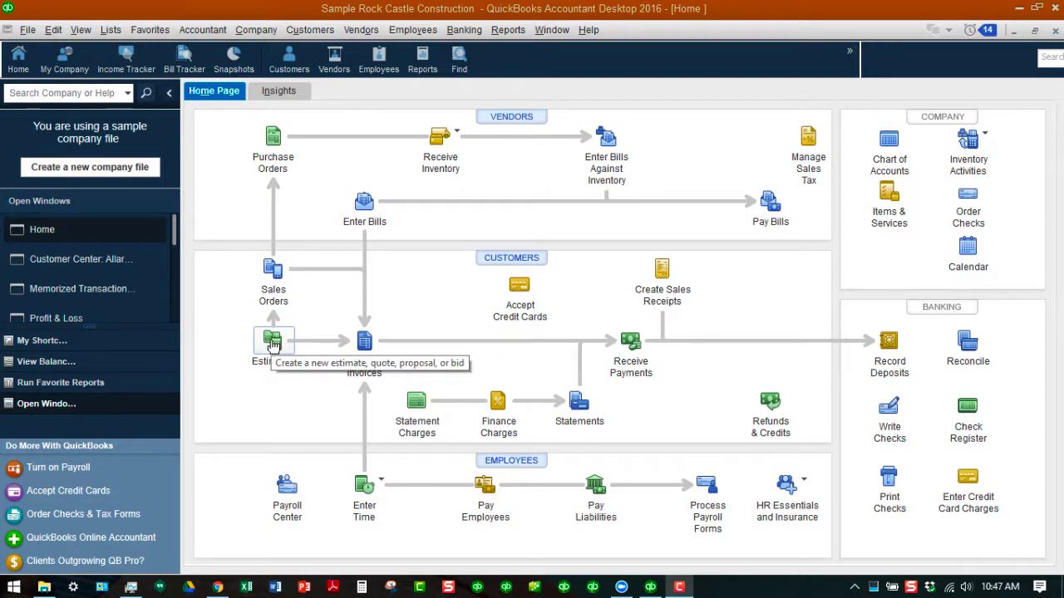
- Start a new estimate and review the company preferences for Jobs & Estimates
left_click(273, 344)
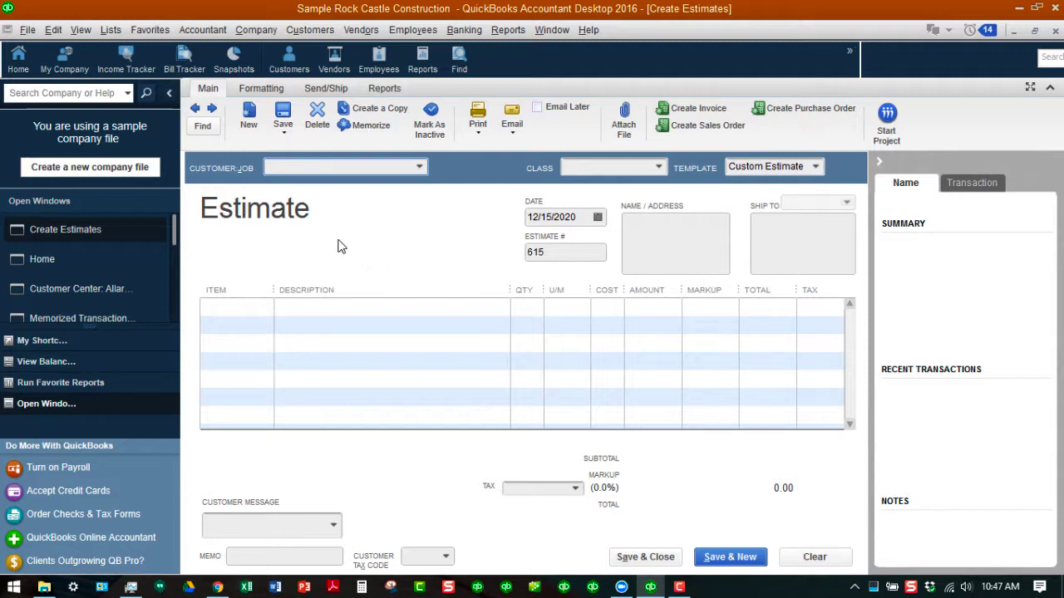
left_click(53, 30)
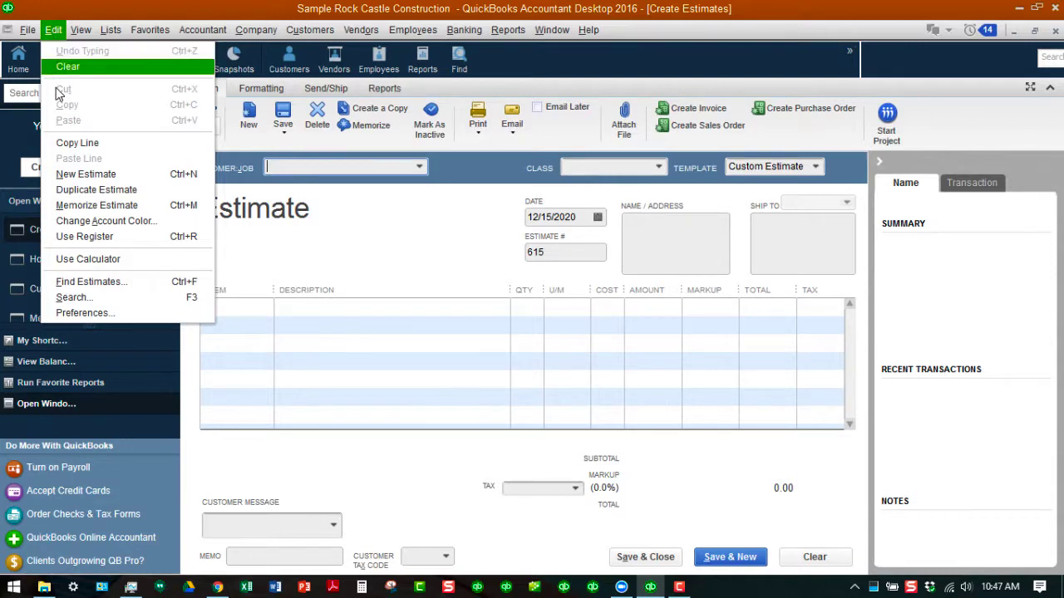
left_click(103, 314)
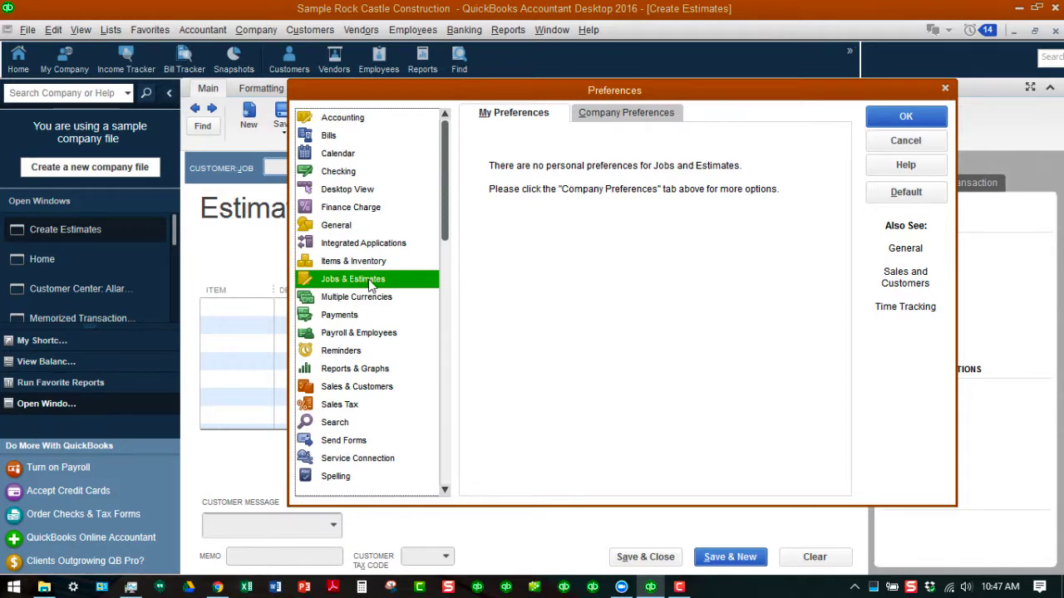
left_click(631, 111)
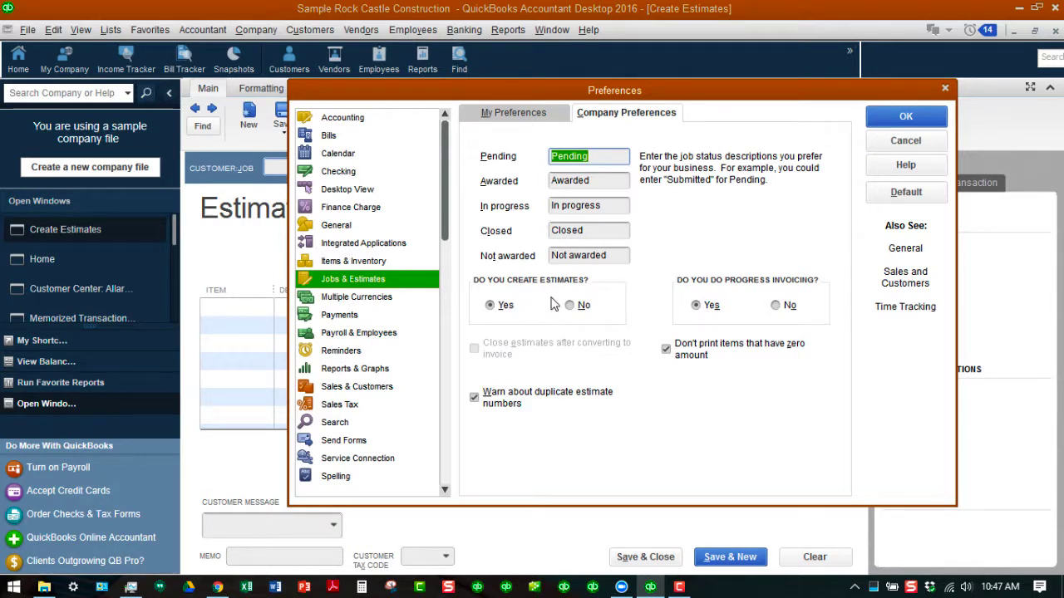
left_click(906, 117)
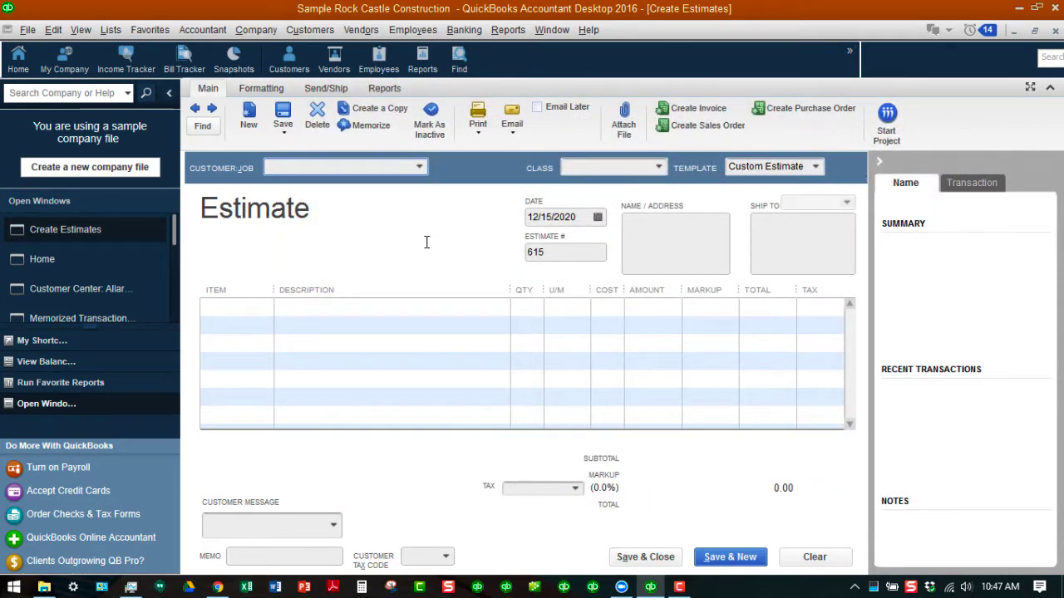
- Assign the estimate to the first listed customer's Kitchen job and add the Blueprints service item on its first line
left_click(420, 166)
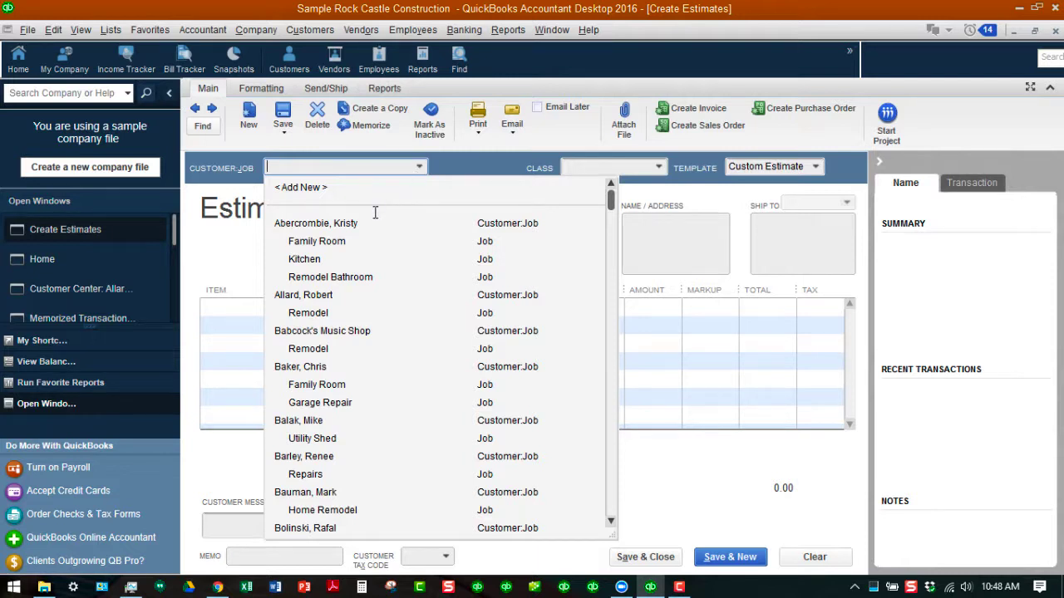
left_click(312, 259)
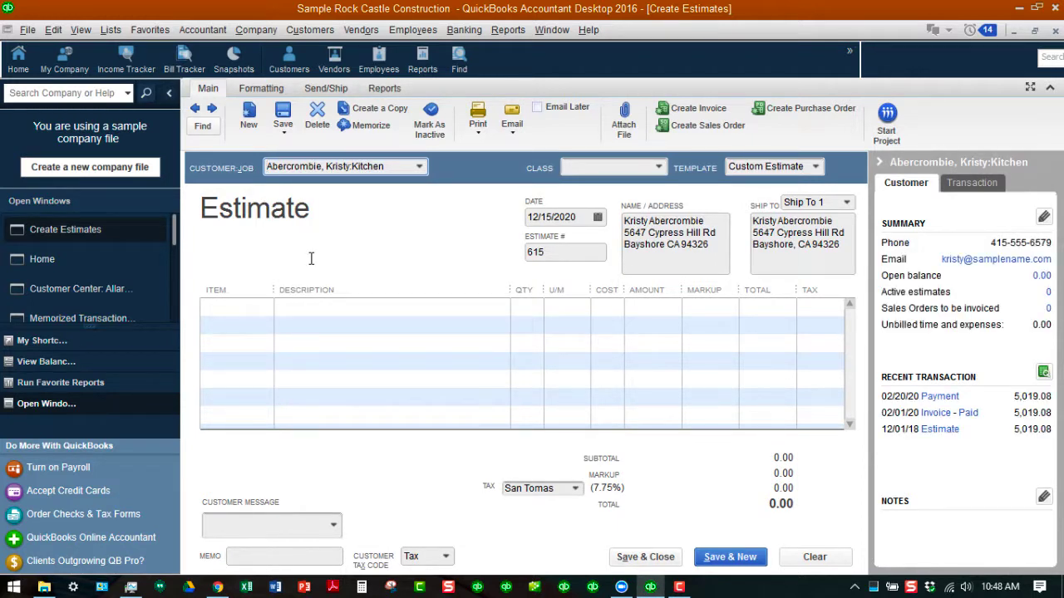
left_click(267, 307)
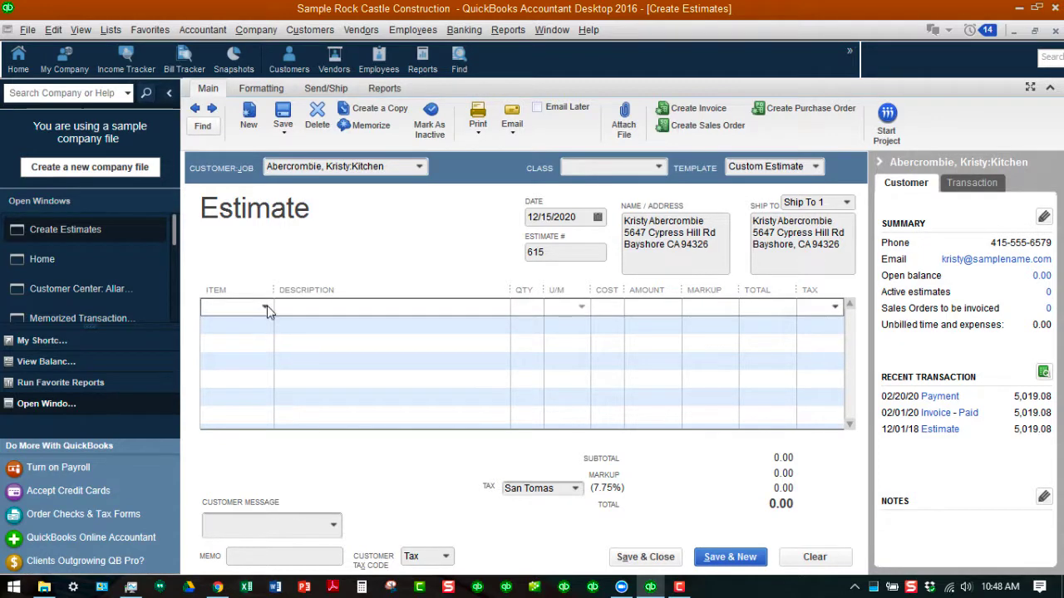
left_click(265, 307)
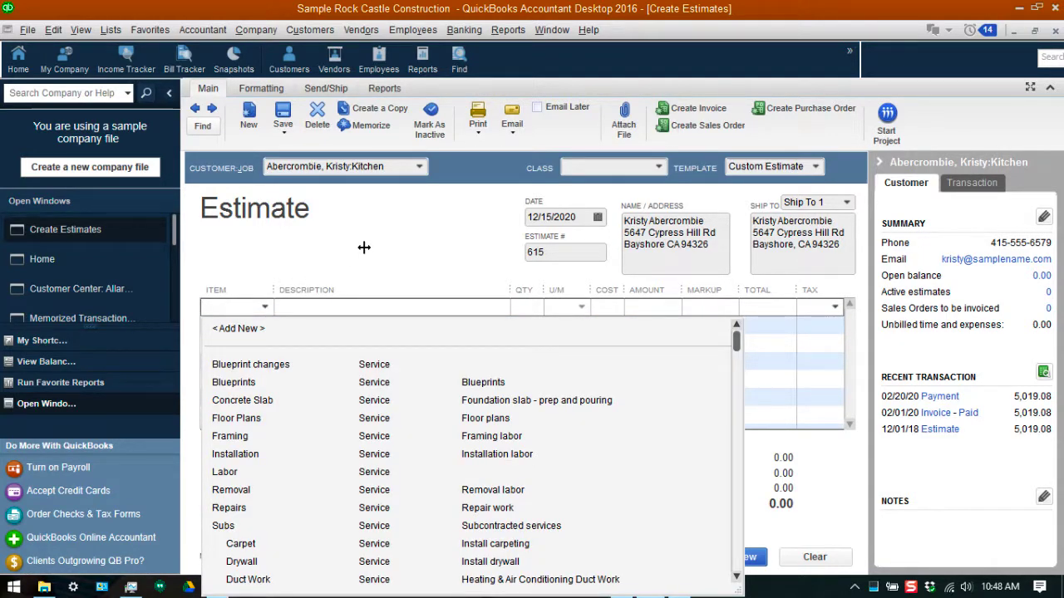
scroll(349, 266, "down", 1)
scroll(345, 253, "up", 1)
left_click(234, 382)
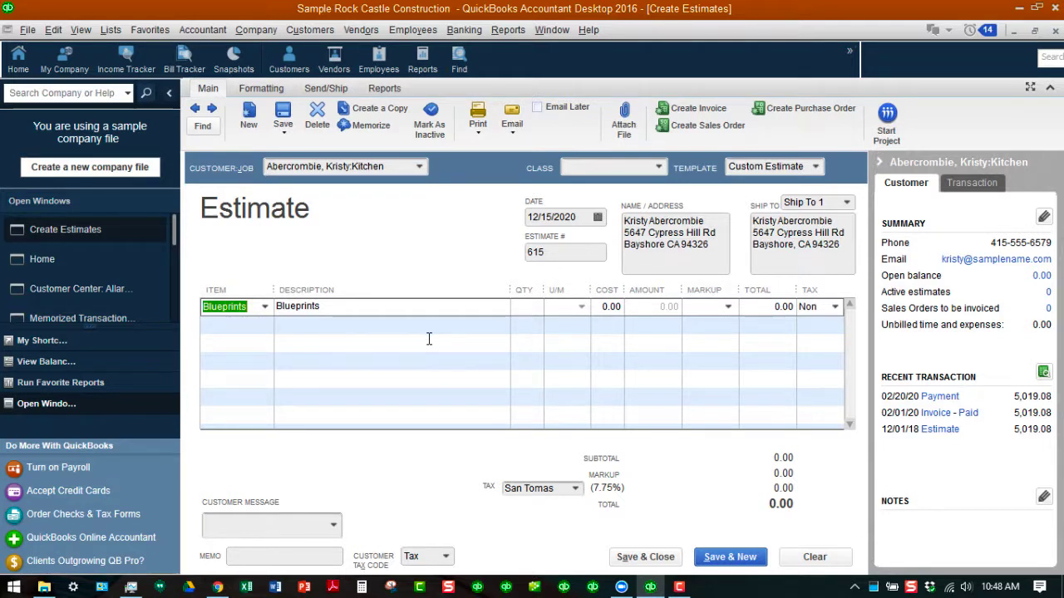
- Set the cost of the Blueprints line to 250.00
left_click(600, 308)
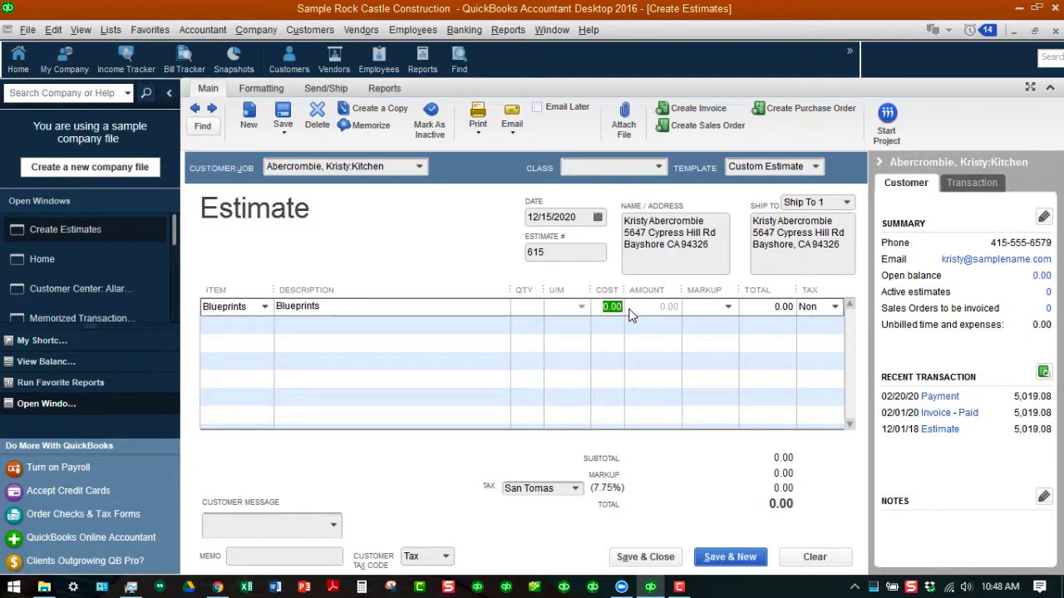
type("250")
type(".00")
key("shift+Tab")
key("shift+Tab")
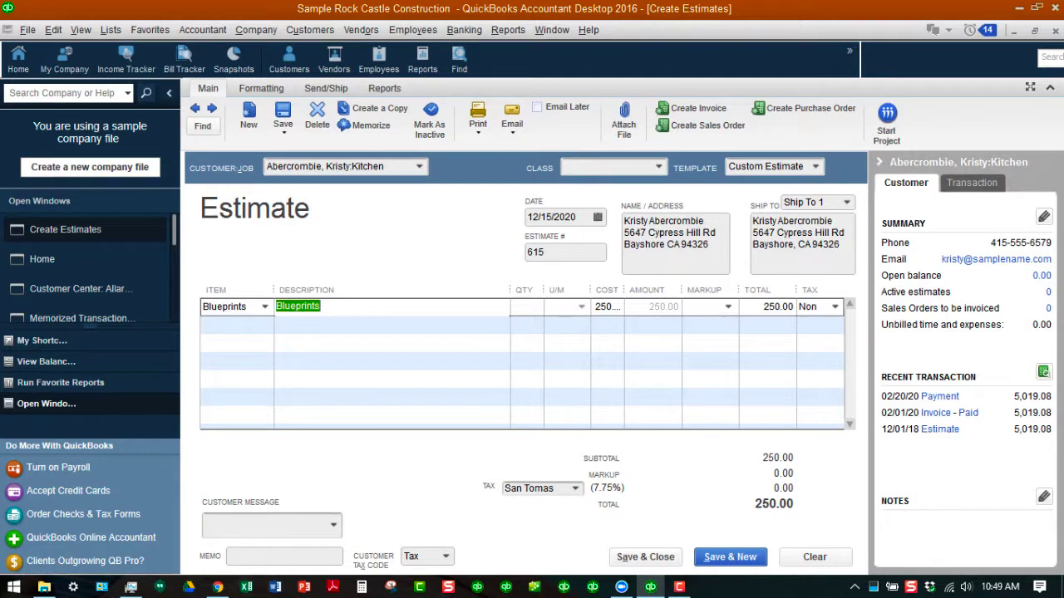
- Check the tax code options for the Blueprints line, keep Non, and save and close the estimate without assigning a class
left_click(835, 306)
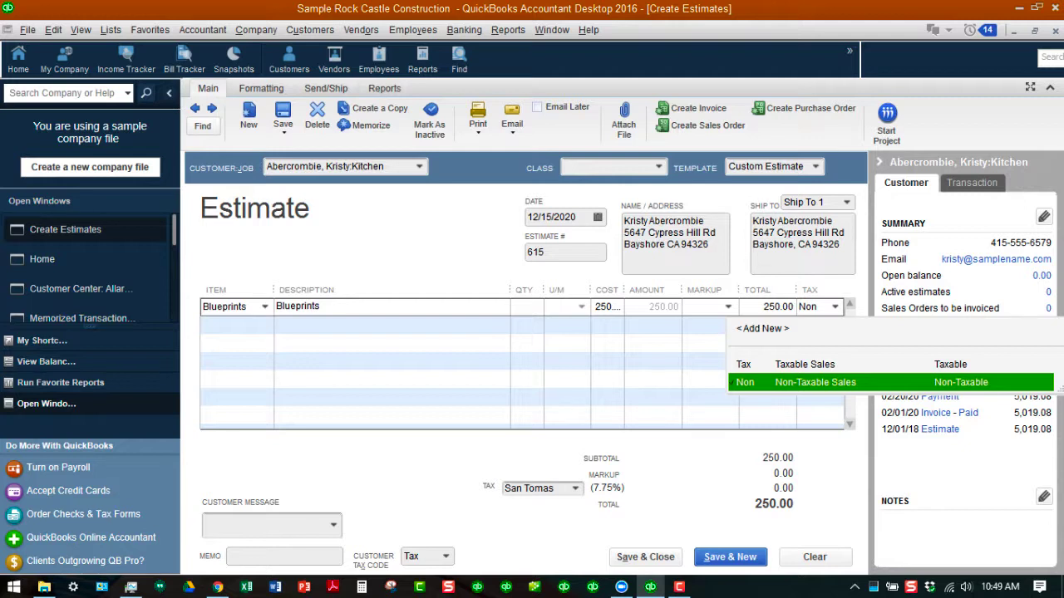
key("Escape")
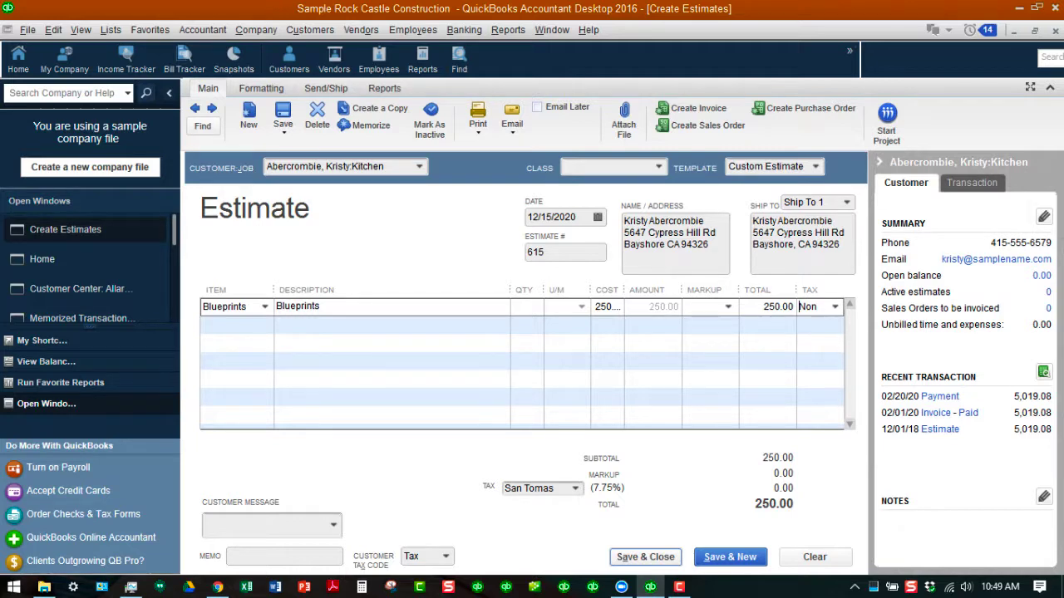
left_click(645, 557)
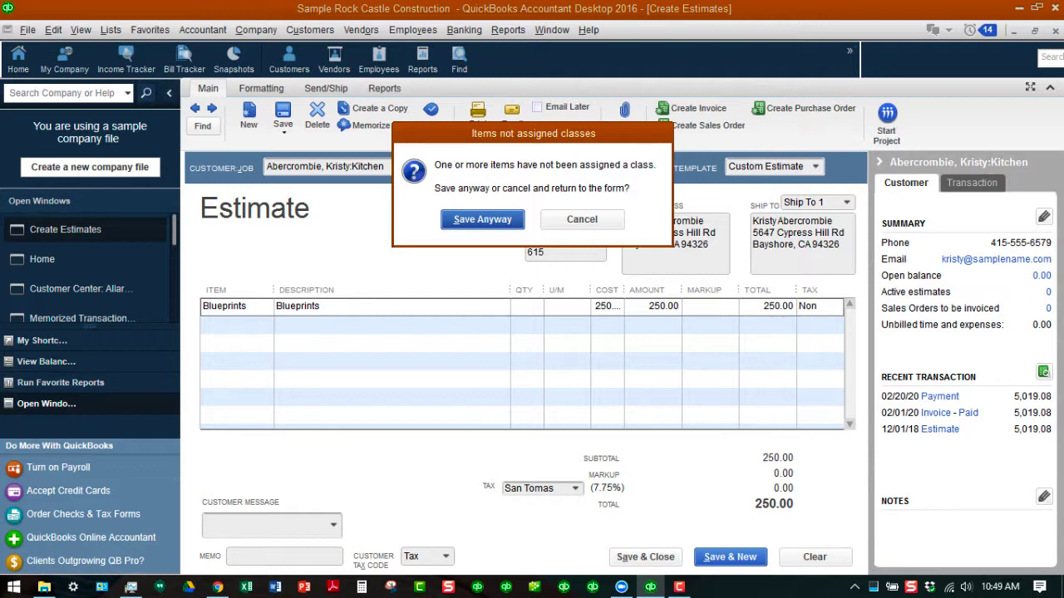
key("Return")
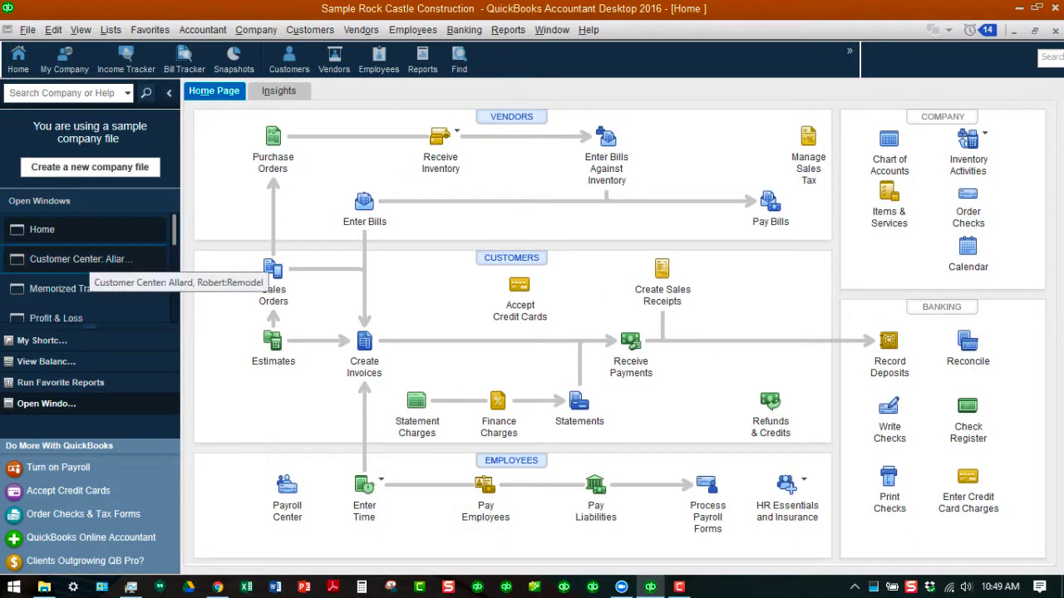
- Open the Kitchen job's estimate 615 from the Customer Center and create a copy of it
left_click(81, 260)
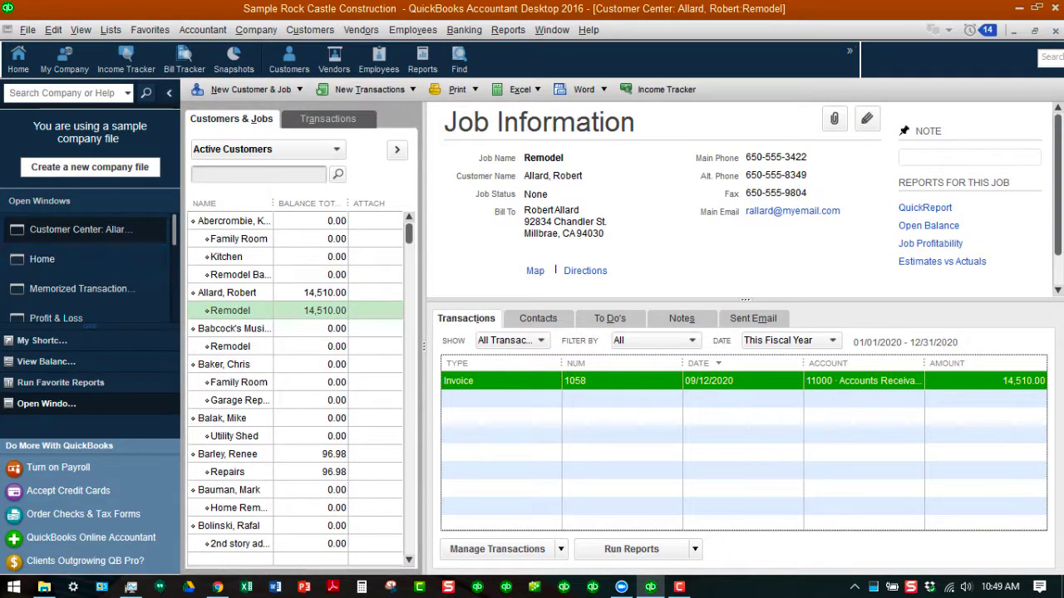
left_click(227, 257)
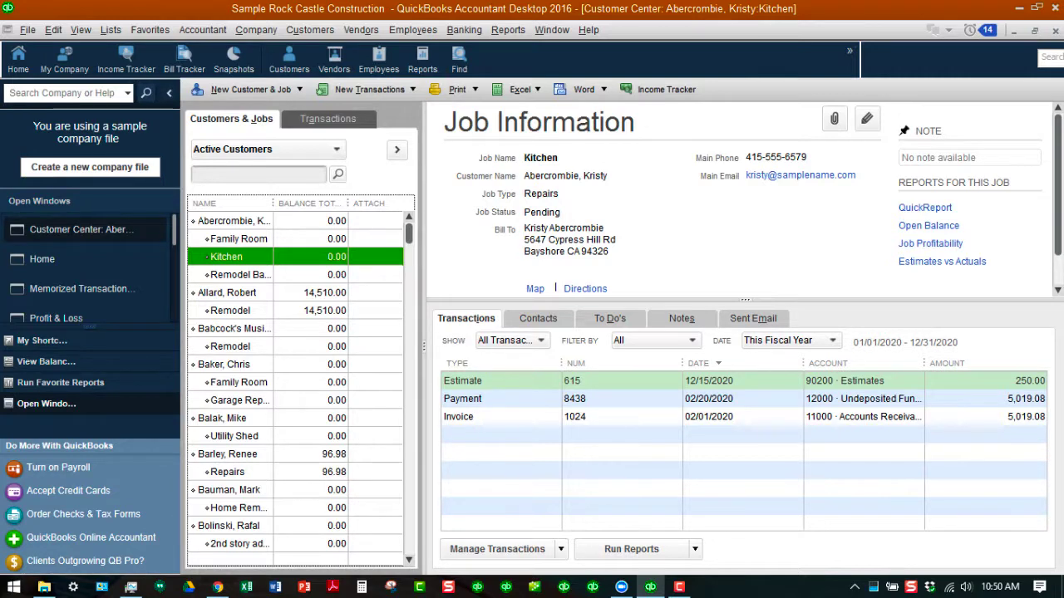
double_click(490, 380)
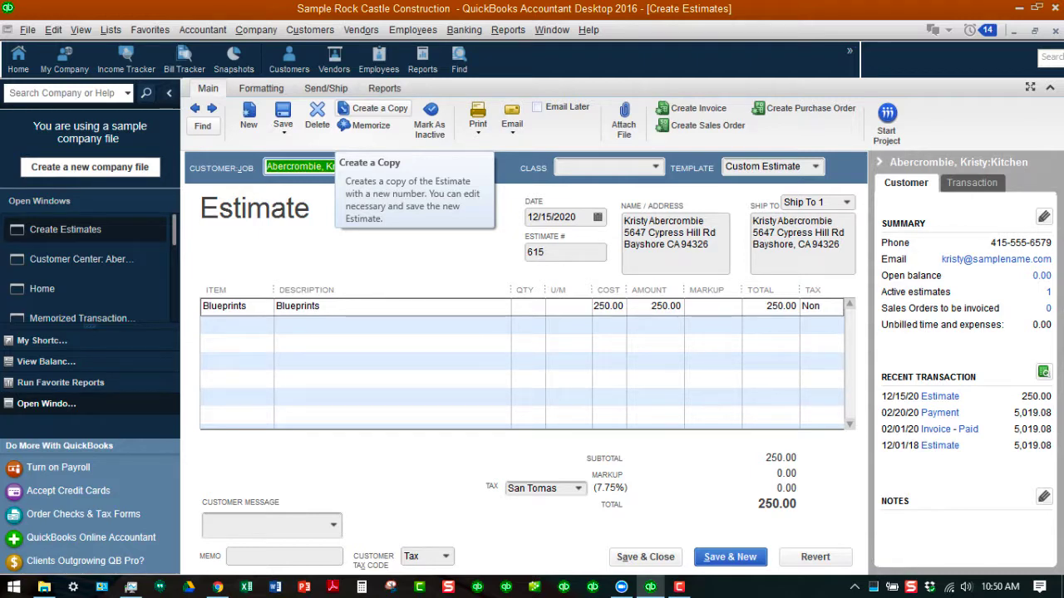
left_click(374, 108)
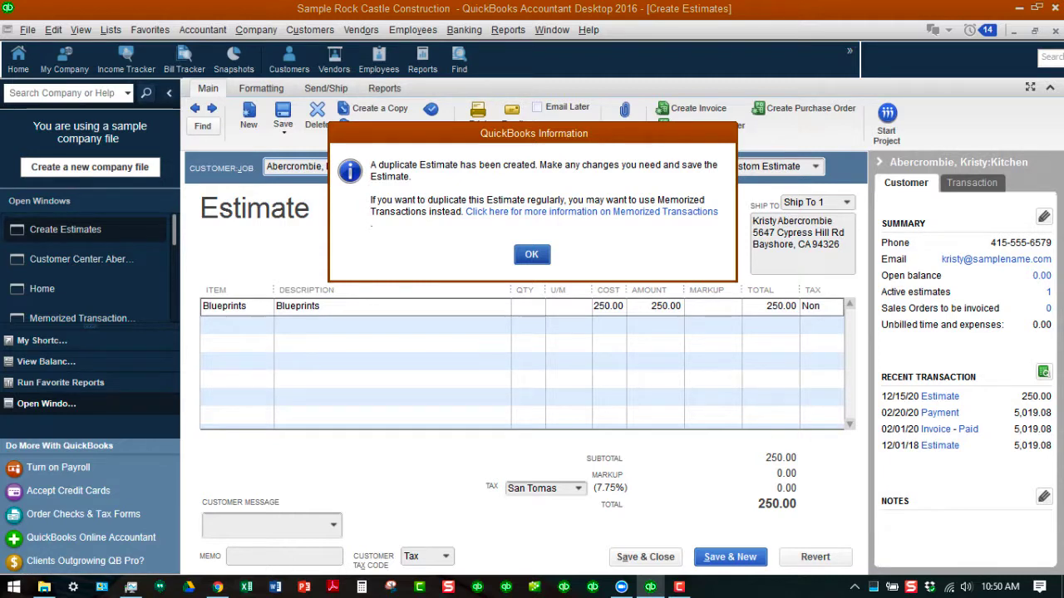
key("Return")
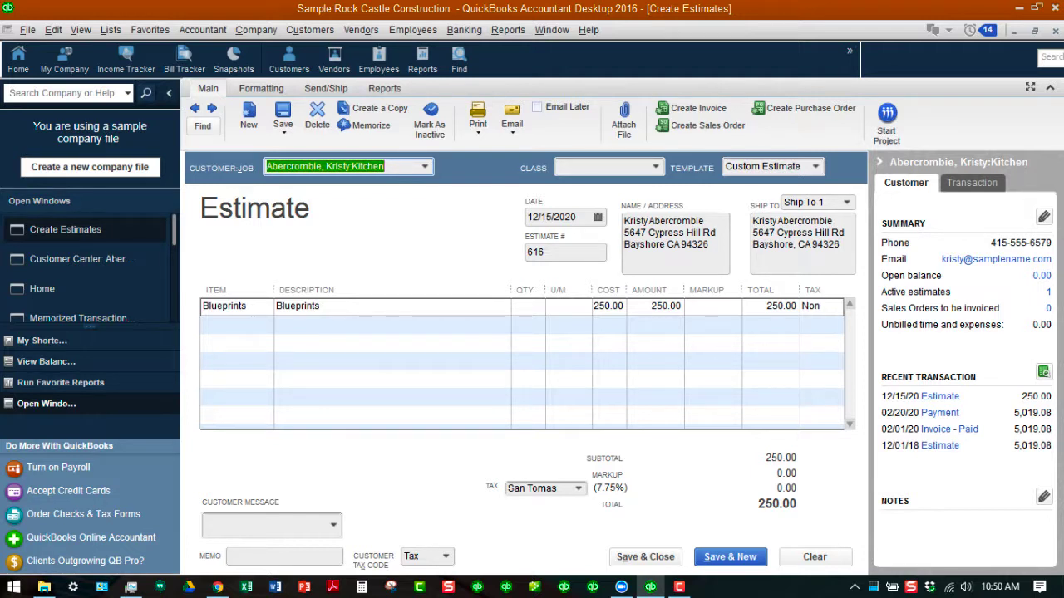
- Reassign the duplicate estimate to the second listed customer's Remodel job, then save and close it without a class
key("alt+Down")
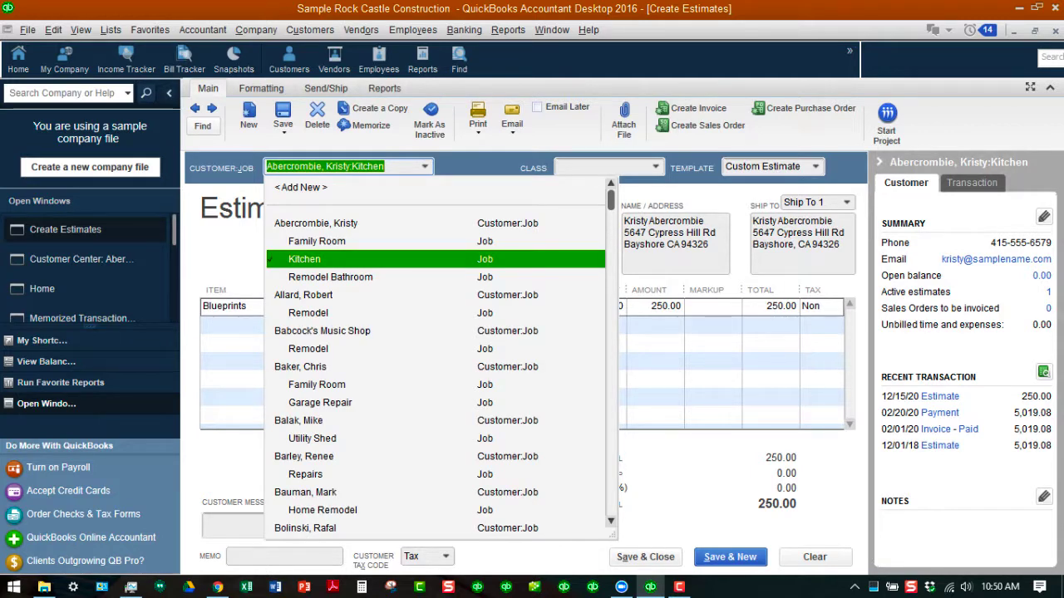
key("Down")
key("Down")
key("Down")
key("Return")
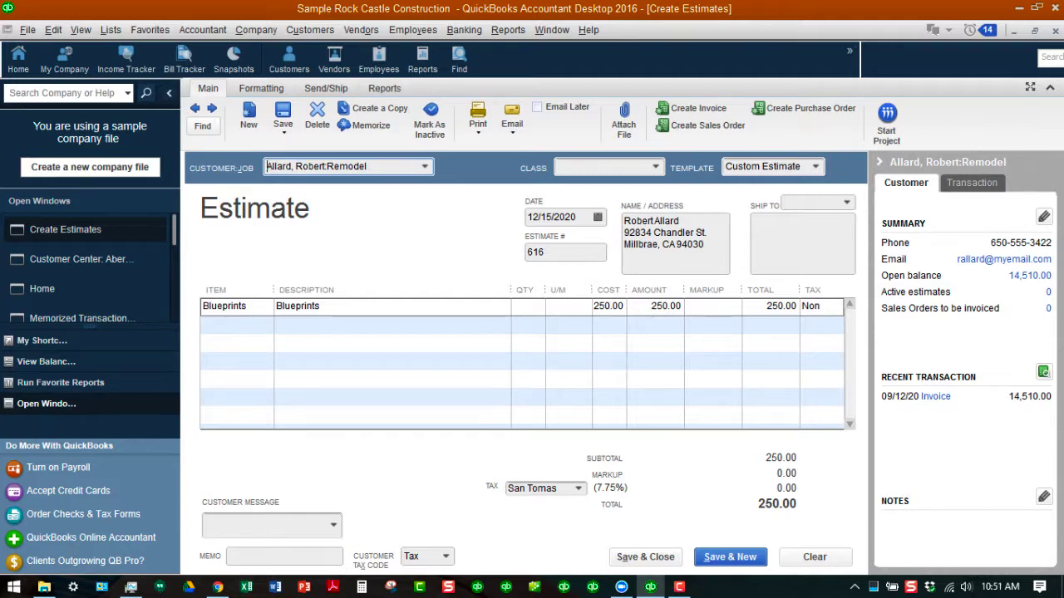
left_click(645, 558)
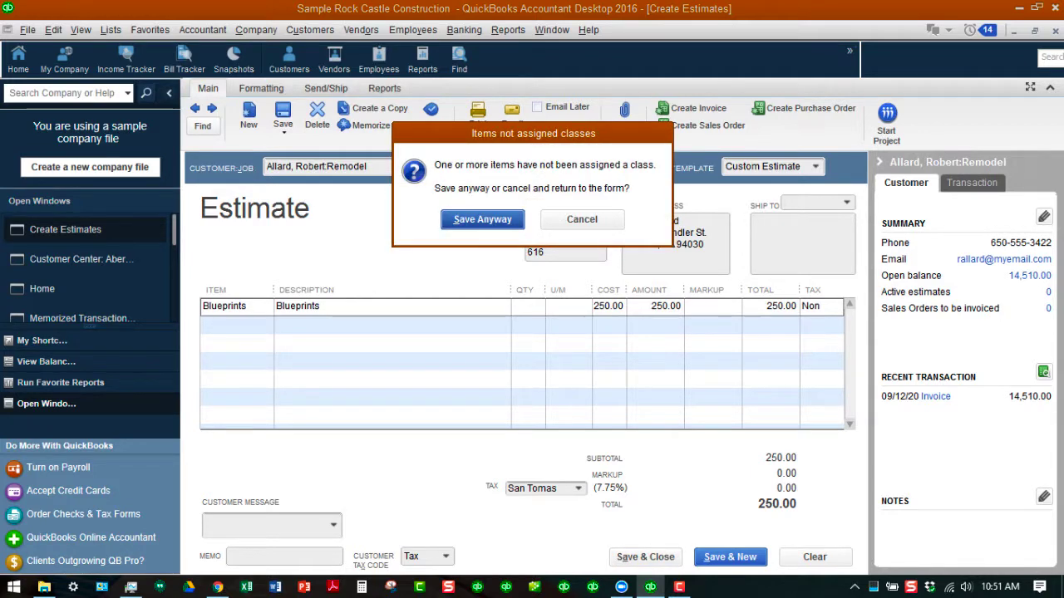
key("Return")
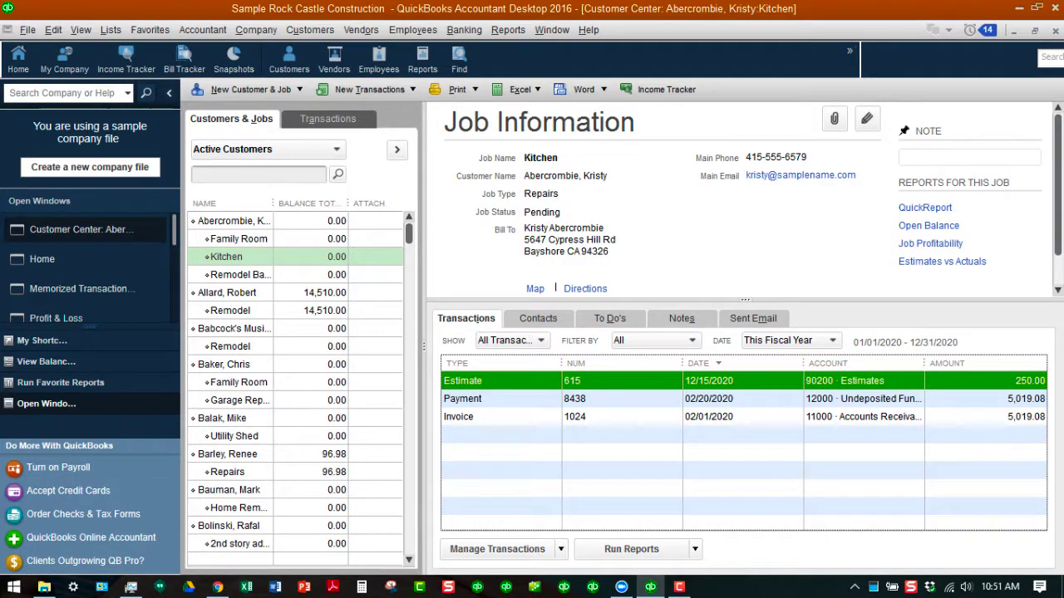
- Open the second customer's Remodel job estimate 616 and memorize it as "Blueprints Estimate" with Do Not Remind Me
left_click(230, 311)
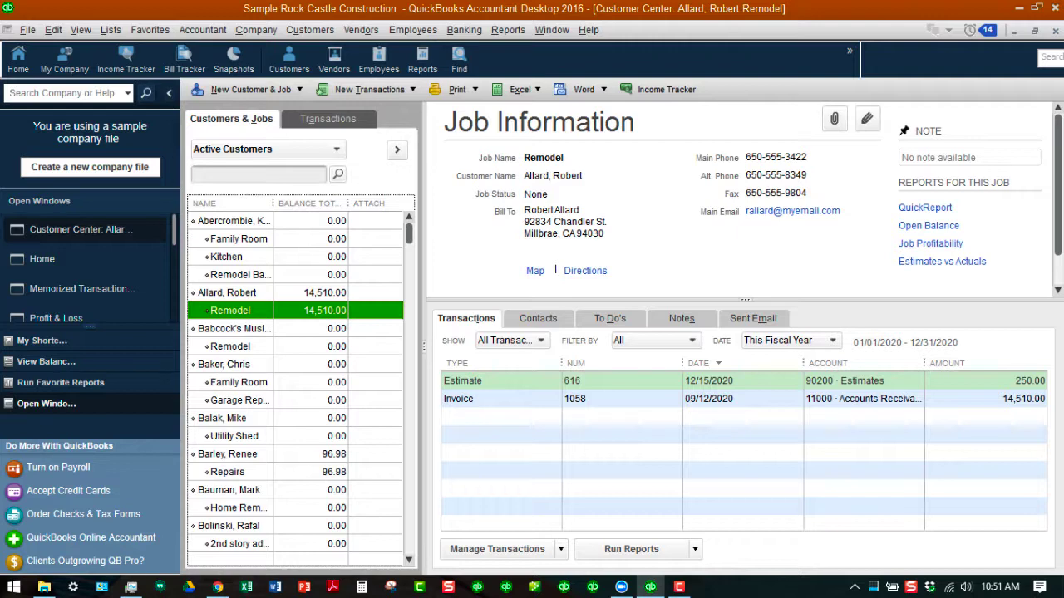
double_click(499, 381)
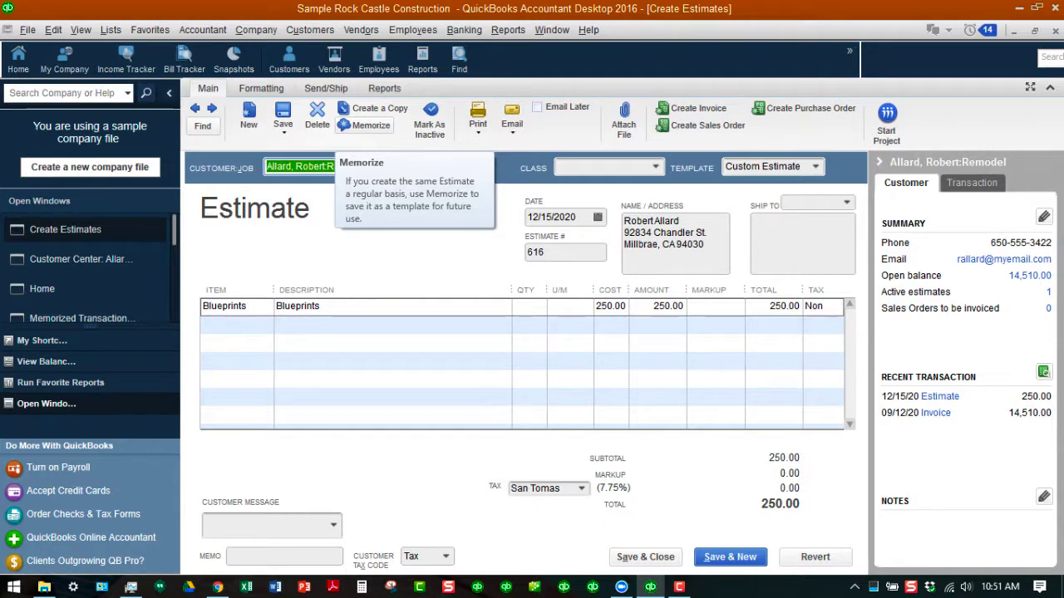
left_click(366, 125)
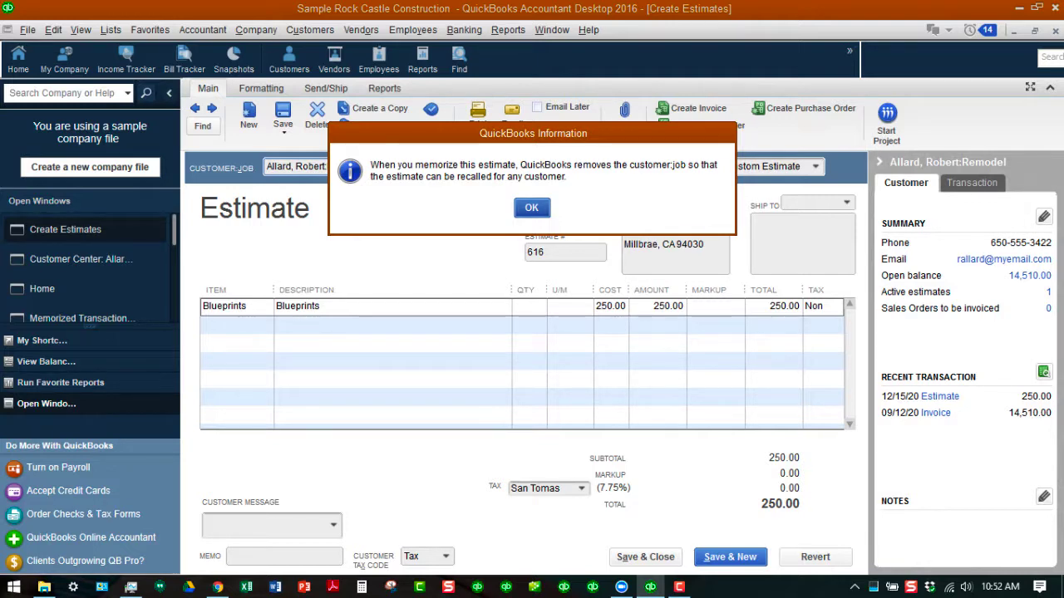
key("Return")
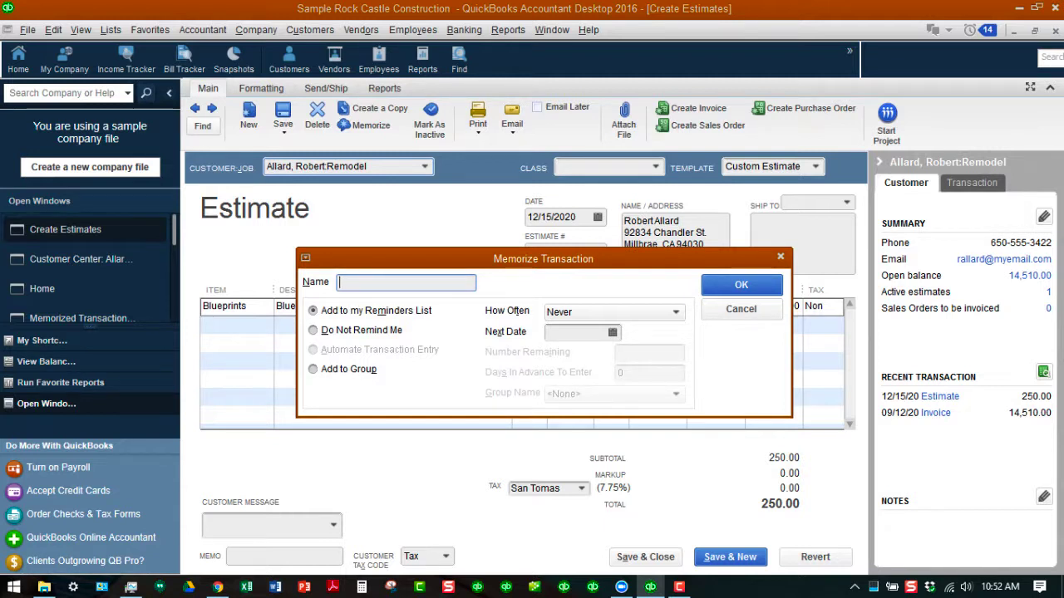
type("Blueprints Esti")
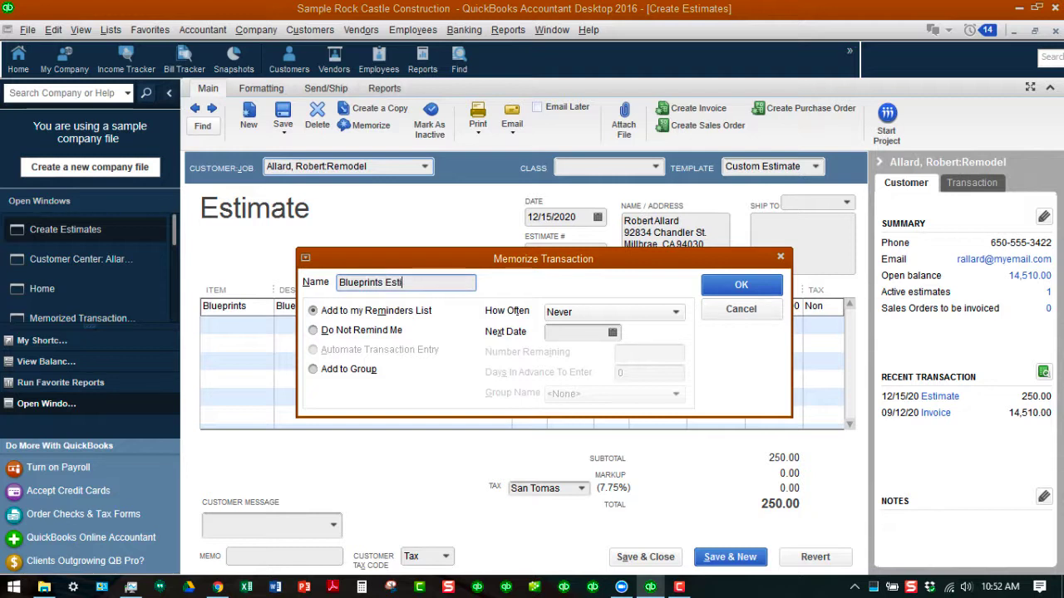
type("mate")
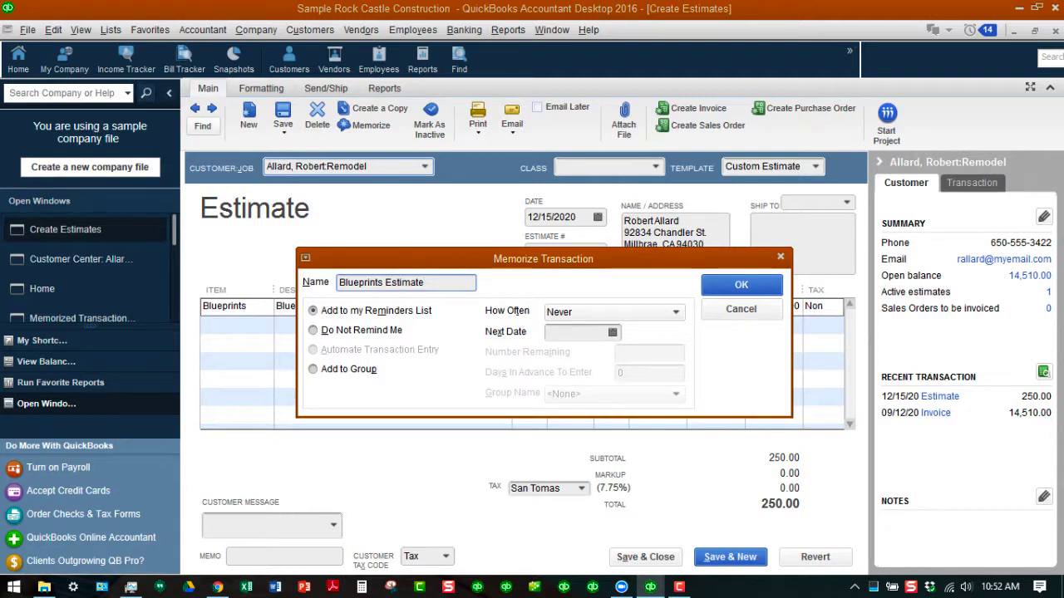
left_click(314, 331)
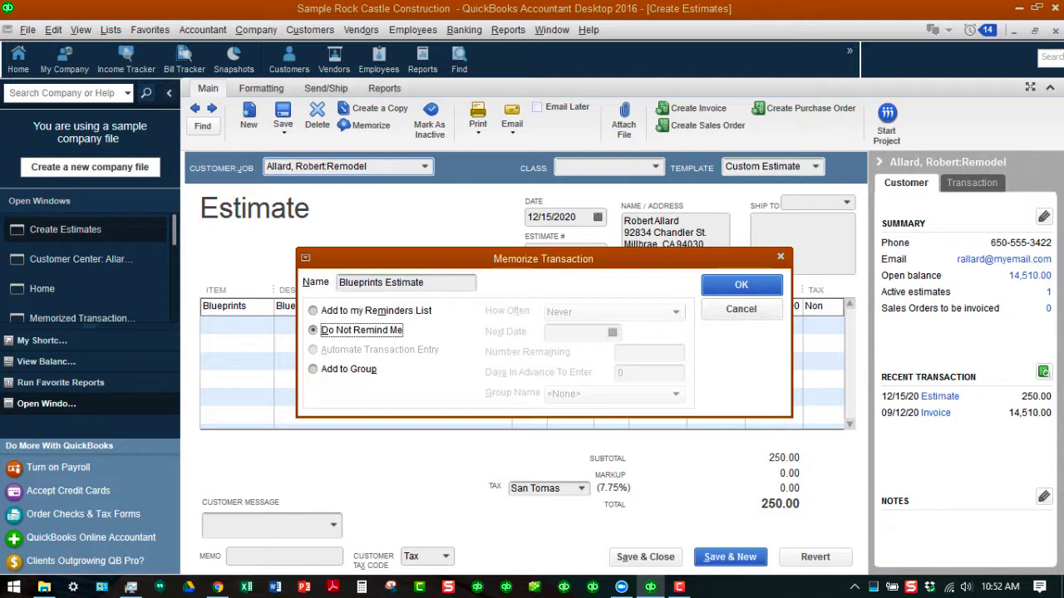
key("Return")
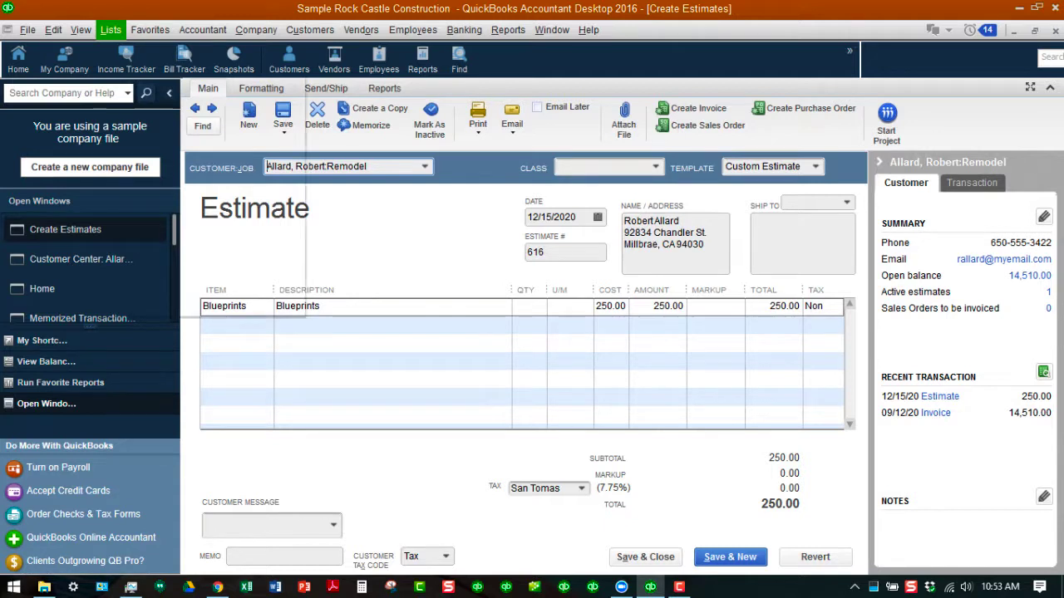
- Open the Memorized Transaction List to check the entry for the Blueprints estimate
left_click(110, 29)
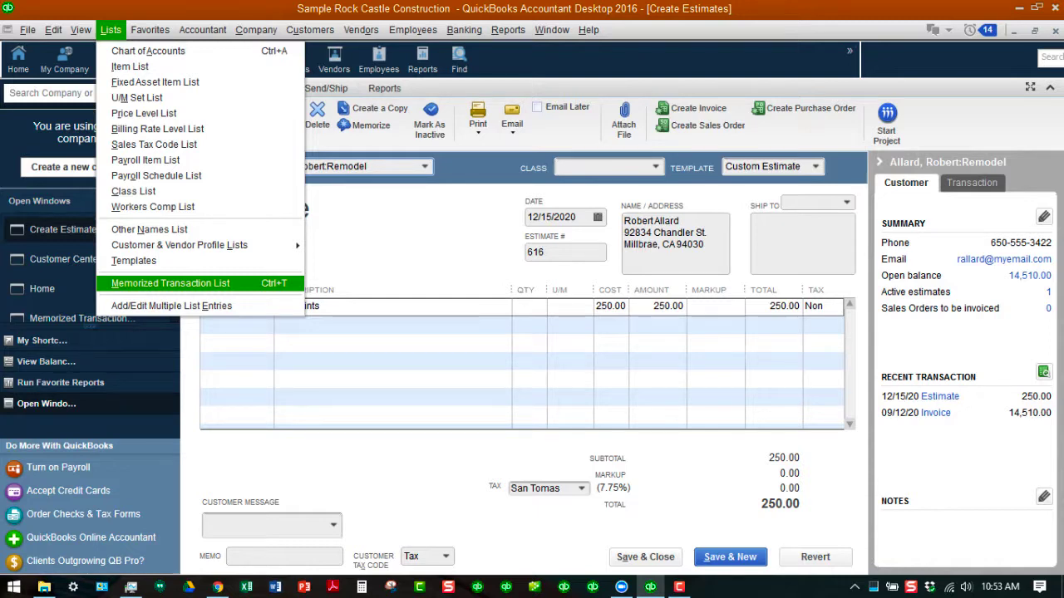
left_click(158, 284)
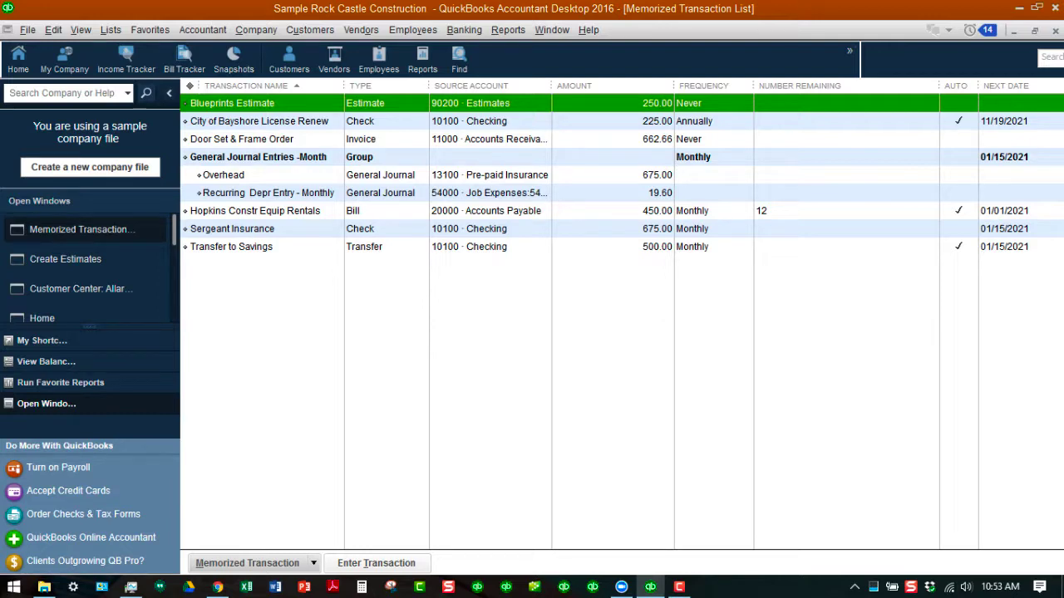
- Create an estimate from the memorized Blueprints Estimate for Babcock's Music Shop's Remodel job, then save and close it without a class
key("alt+t")
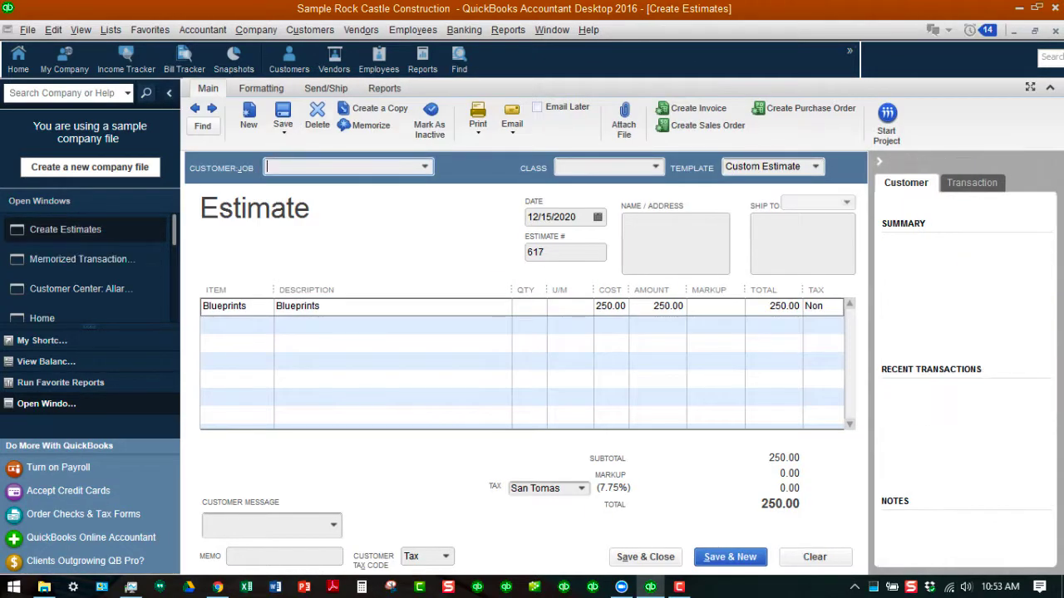
key("alt+Down")
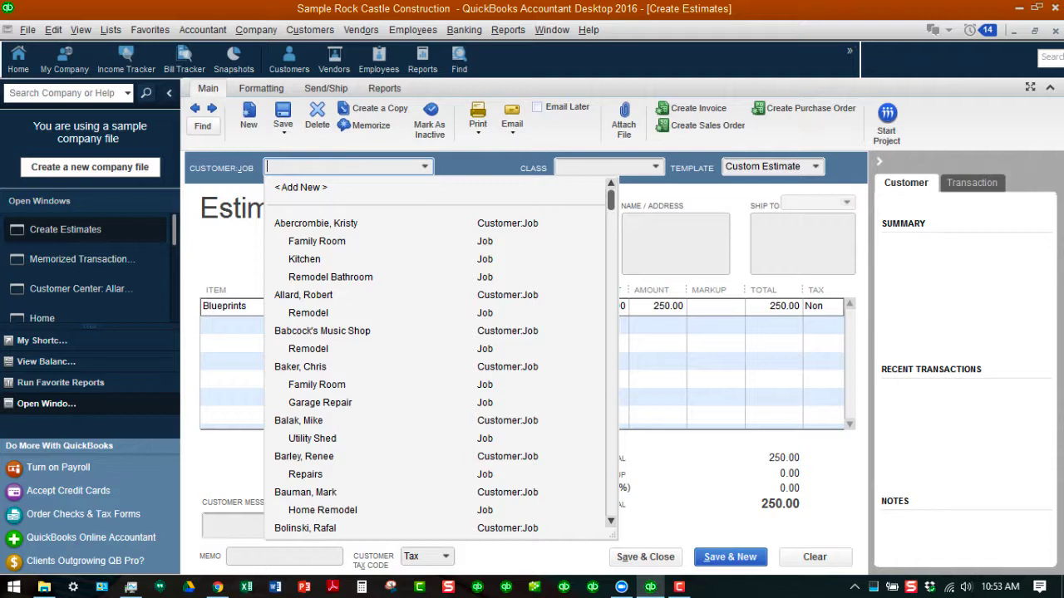
left_click(309, 349)
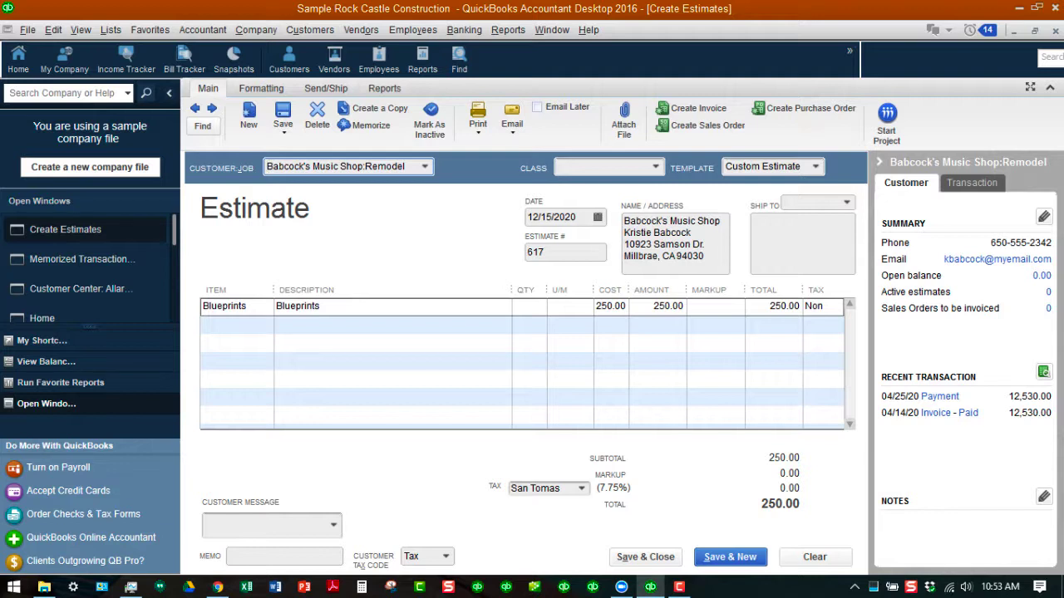
left_click(646, 558)
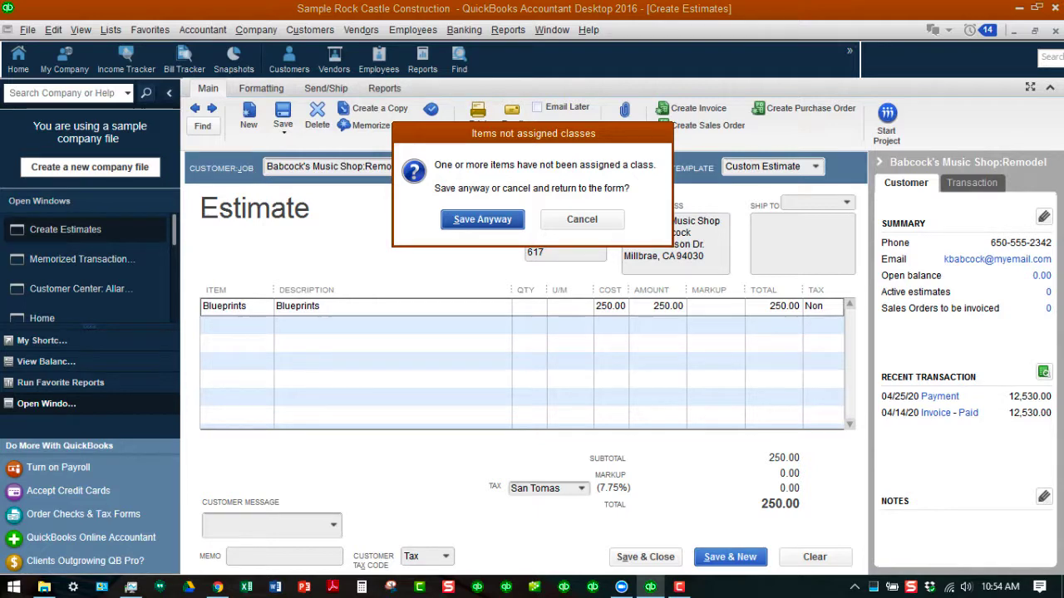
key("Return")
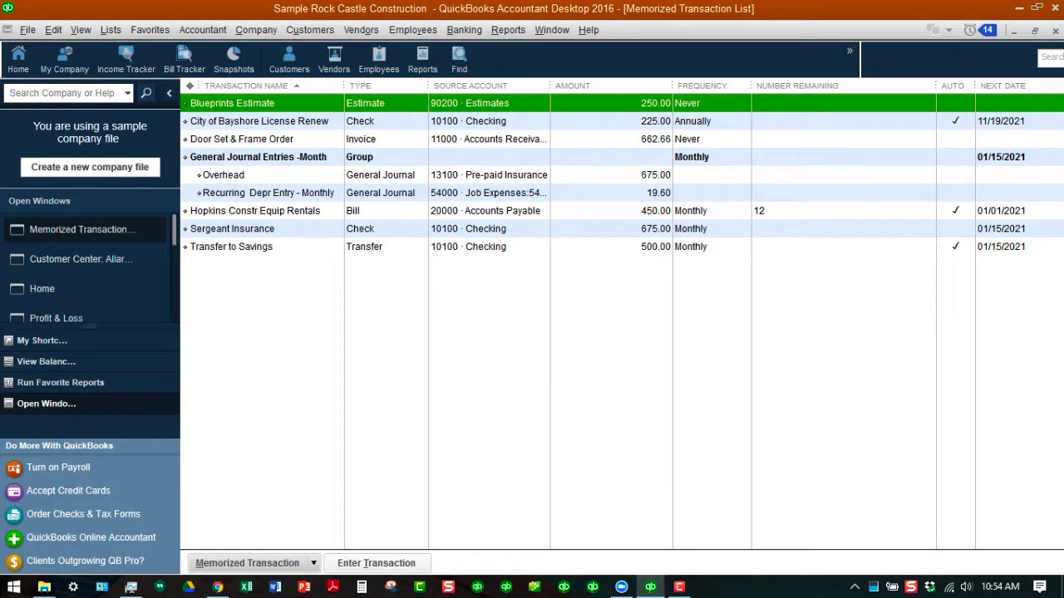
- Open the Babcock's Music Shop Remodel job in the Customer Center to check its transactions for the new estimate
left_click(74, 258)
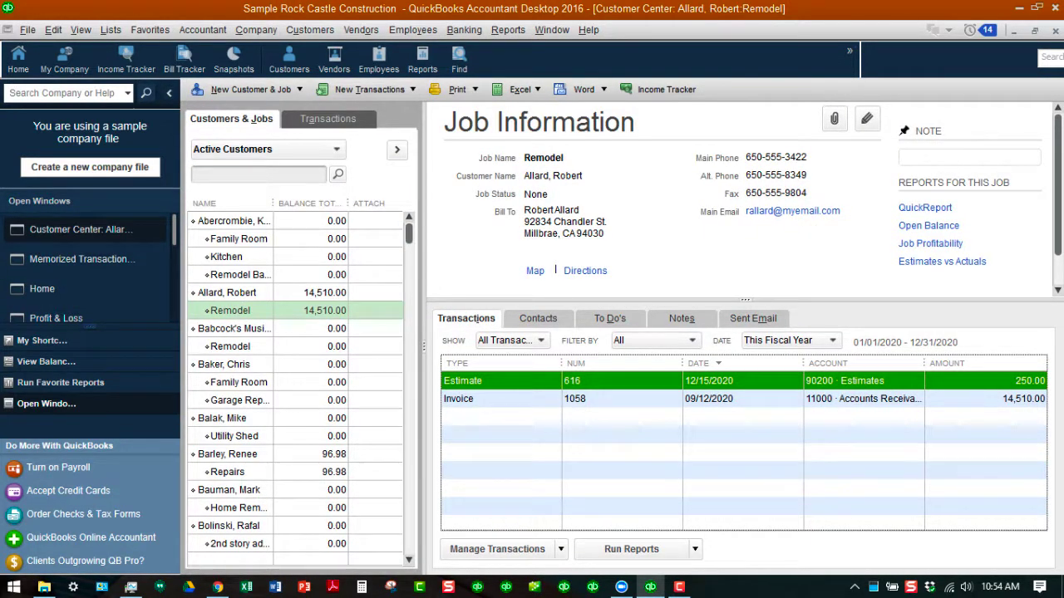
left_click(230, 347)
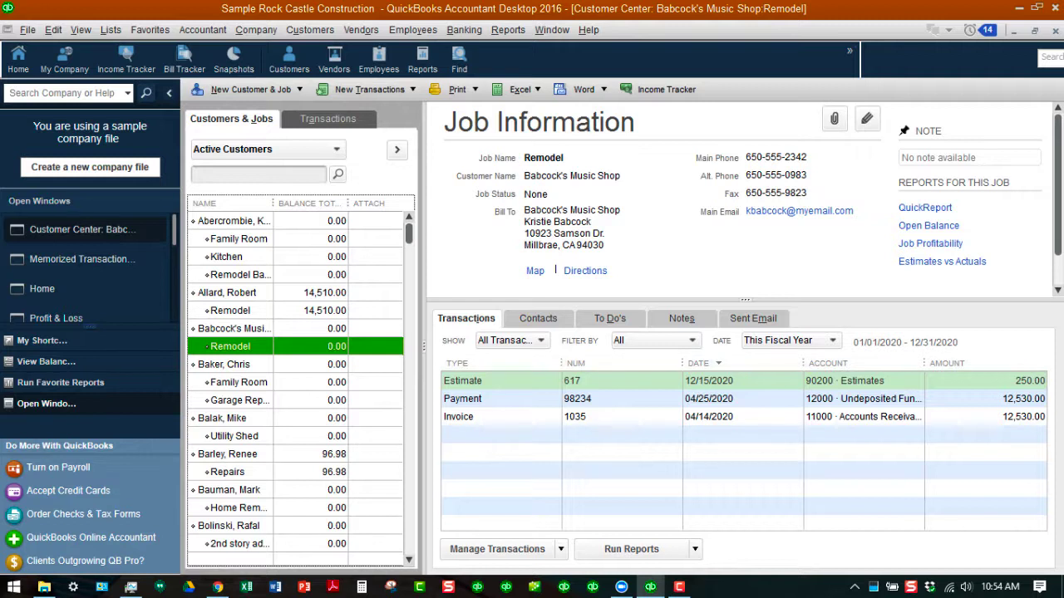